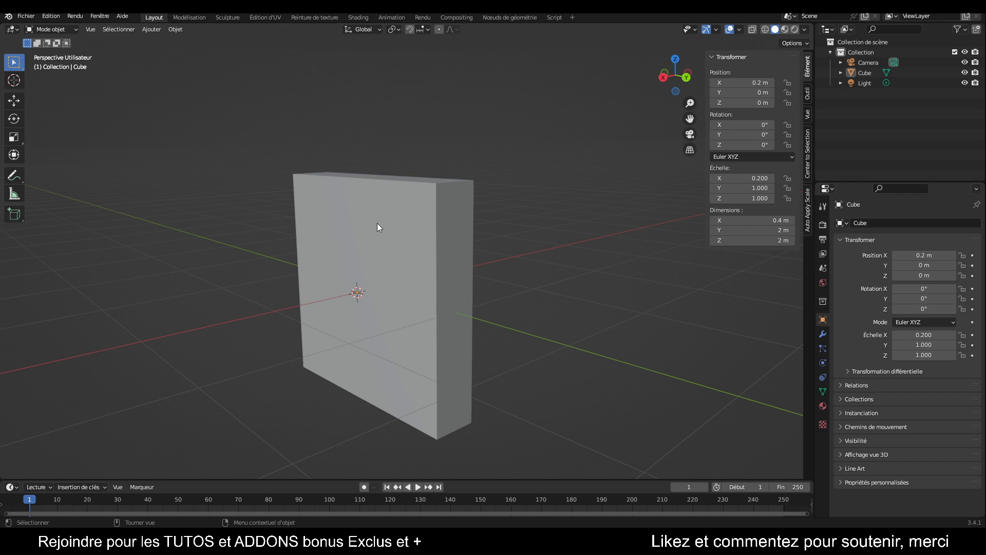
Add a Bevel (Biseau) modifier to the cube.
click(402, 323)
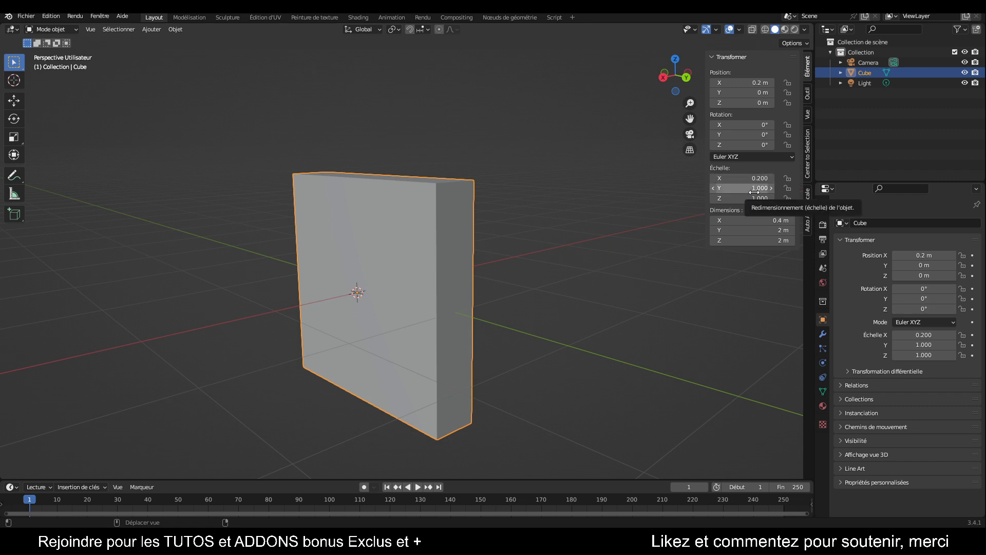
right_click(609, 303)
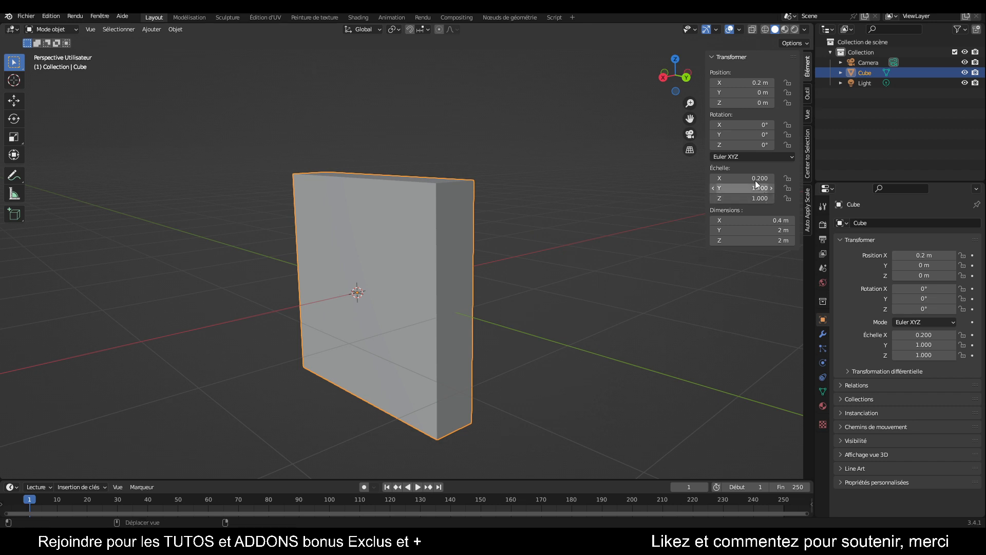
scroll(625, 270, up, 1)
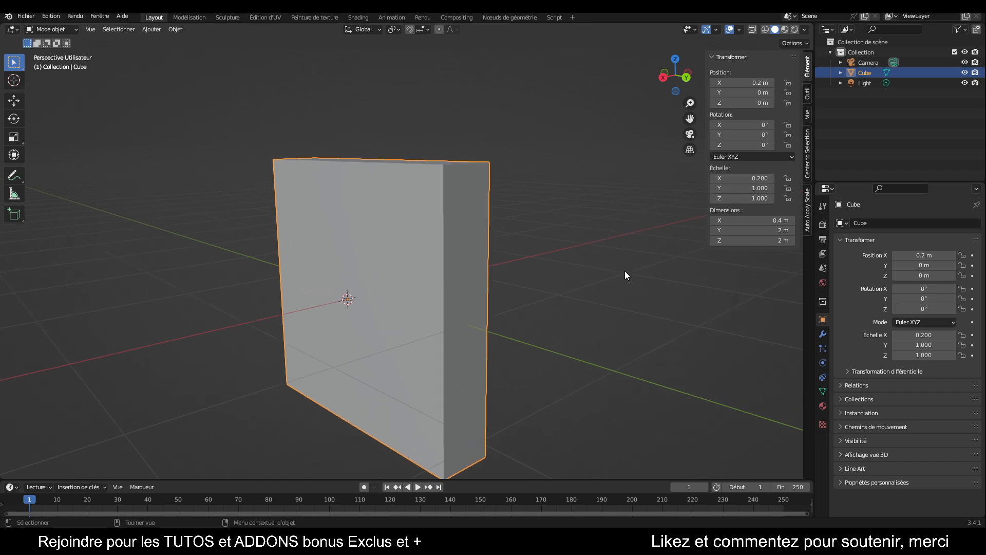
click(602, 295)
drag(674, 72, 680, 97)
click(823, 334)
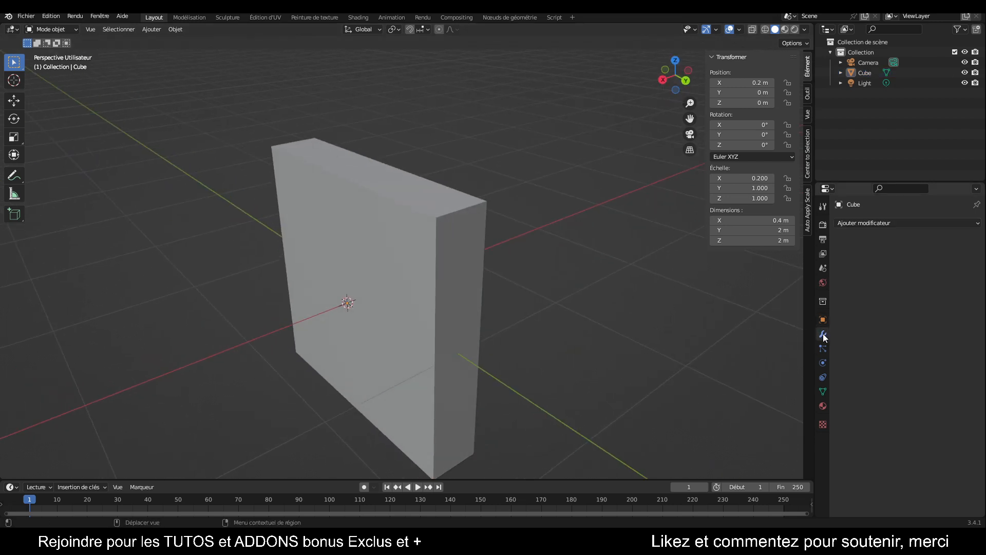
click(875, 223)
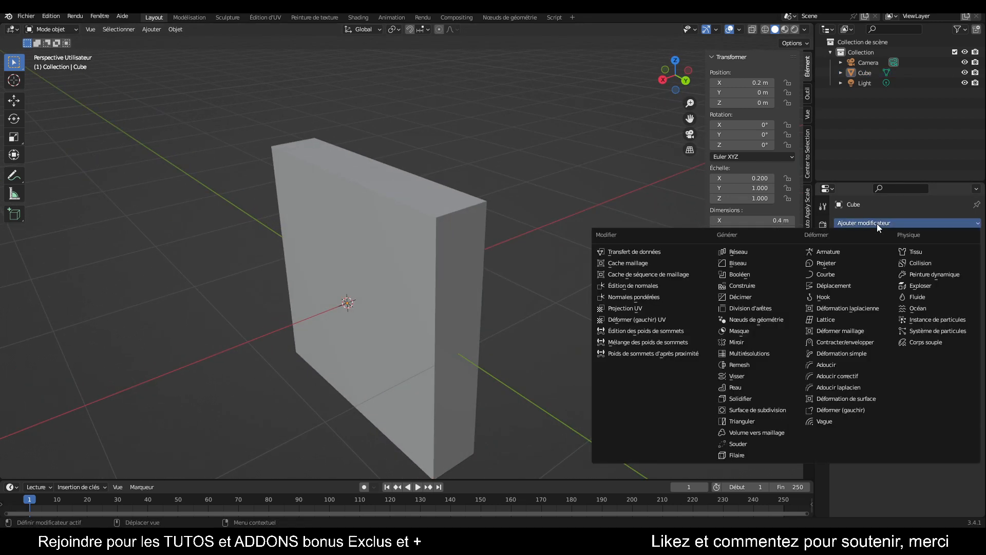
click(734, 264)
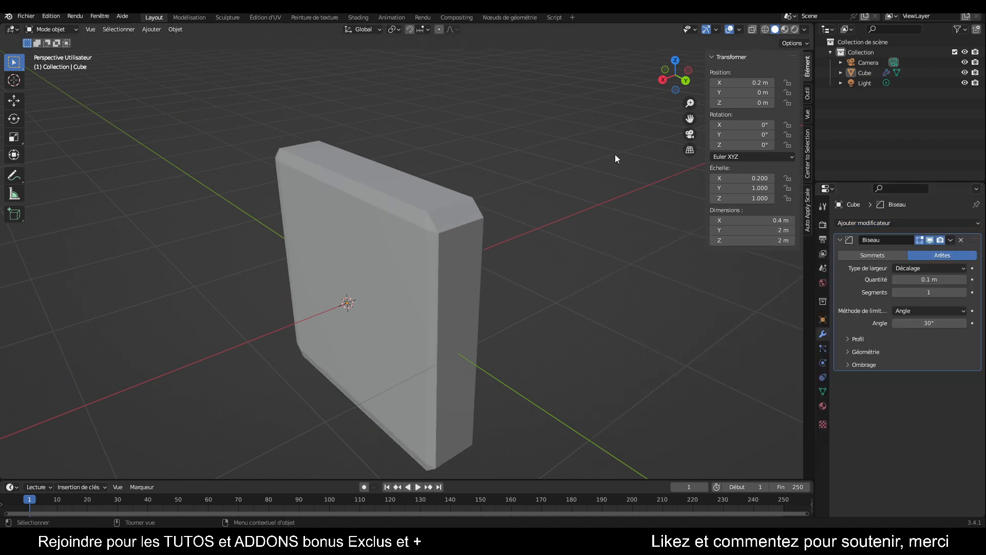
Thin the bevelled cube along the global X axis to about 0.286 m.
click(464, 257)
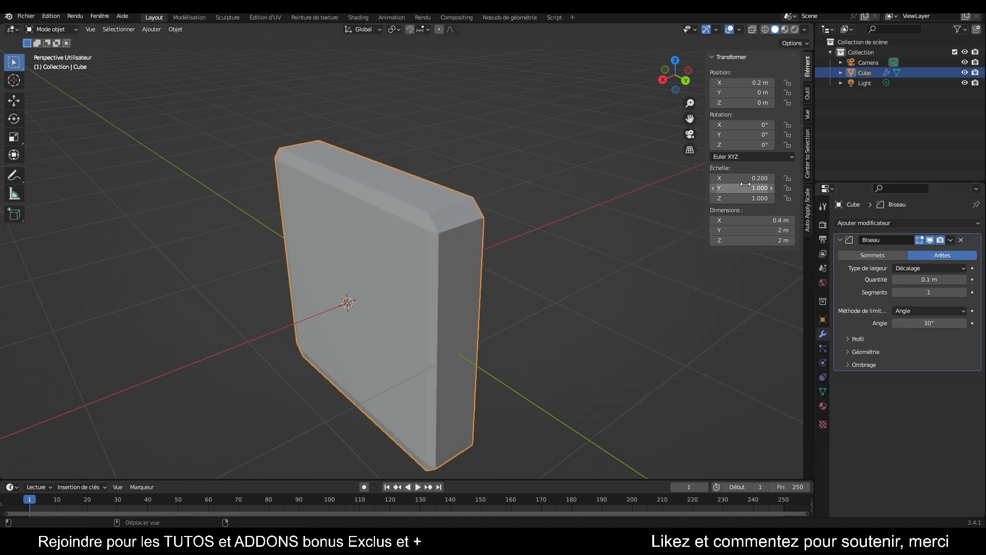
drag(694, 91, 656, 97)
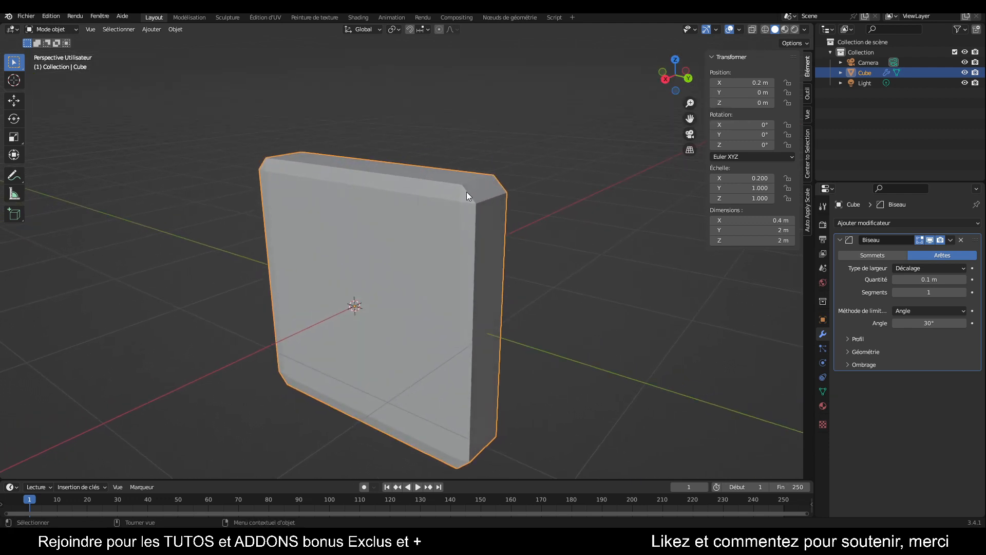
key(s)
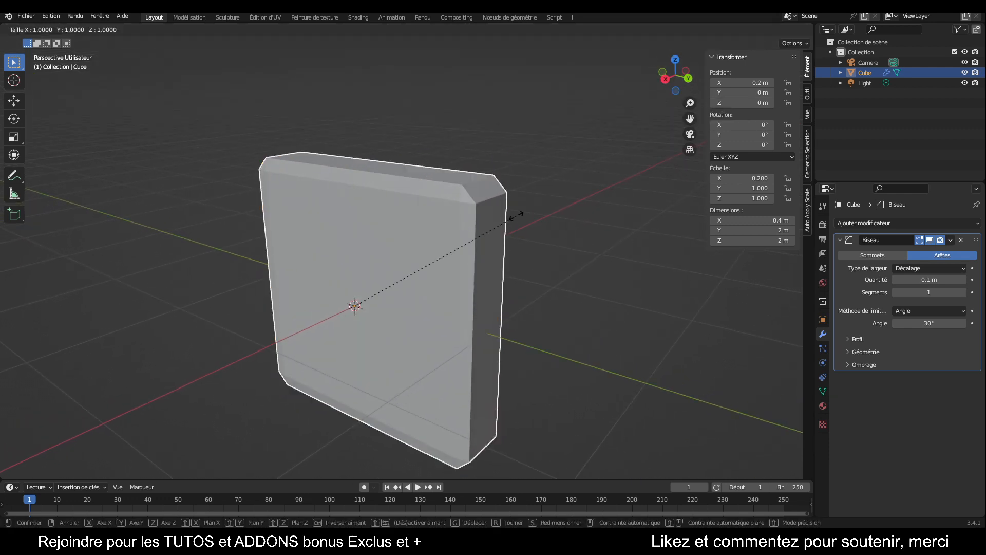
key(x)
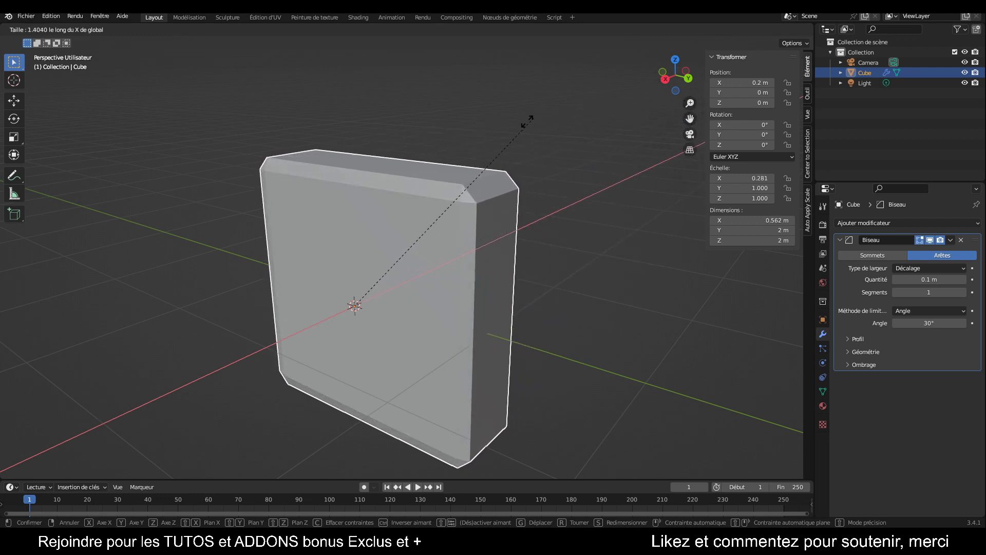
click(402, 183)
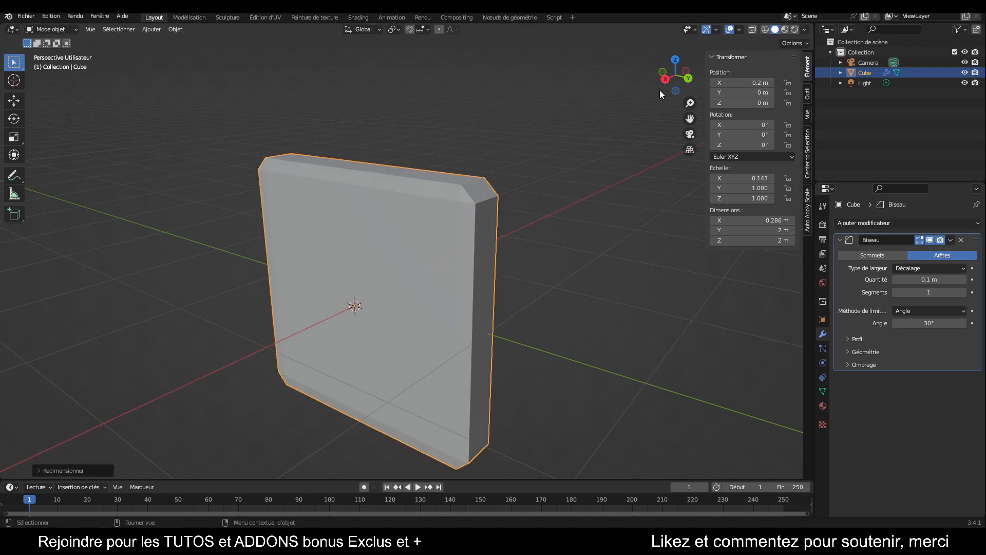
Apply the scale (Échelle) of the thinned cube so its bevel is computed evenly.
drag(670, 82, 649, 84)
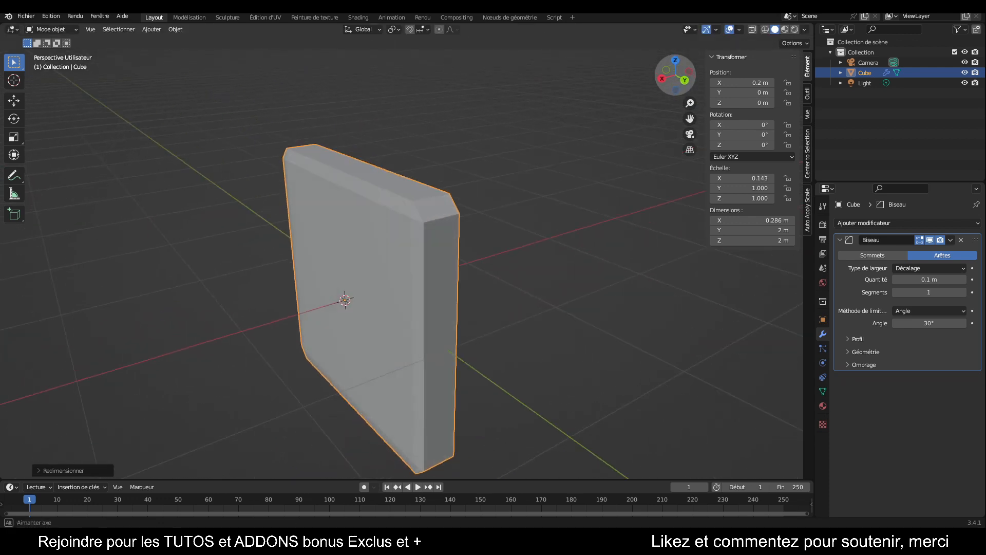
key(ctrl+a)
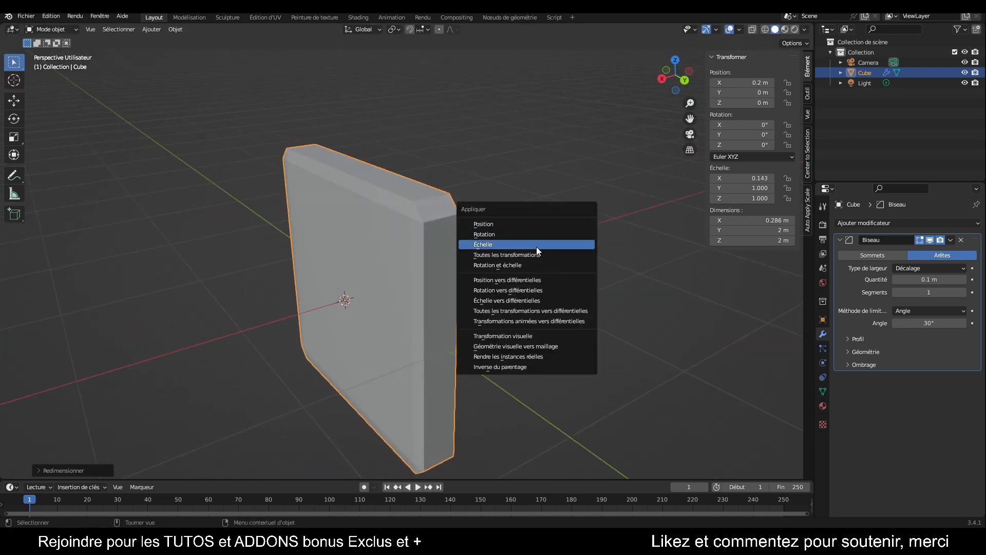
click(518, 245)
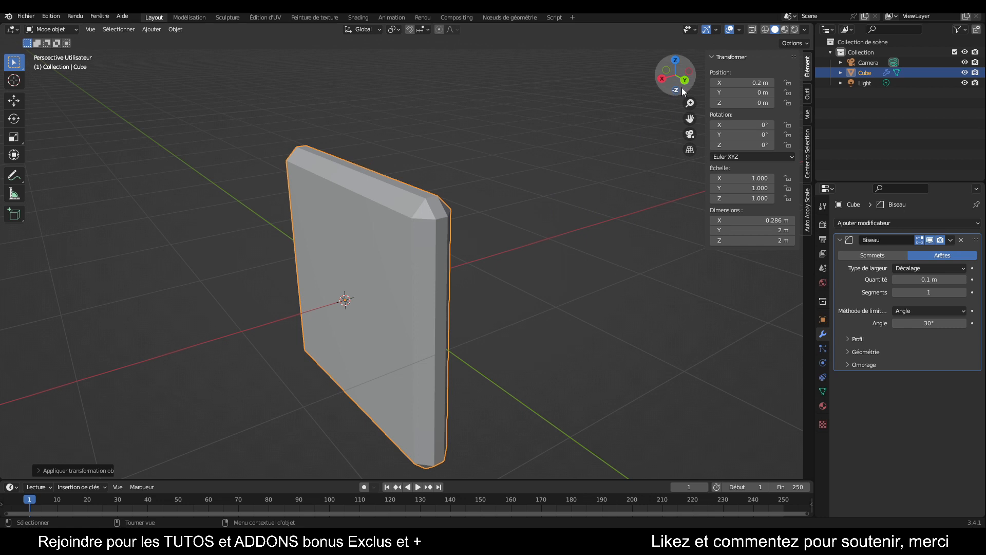
Widen the cube along the global X axis by a factor of about 3.06, to about 0.873 m.
mouse_move(678, 87)
mouse_down()
mouse_move(642, 87)
mouse_move(659, 89)
mouse_up()
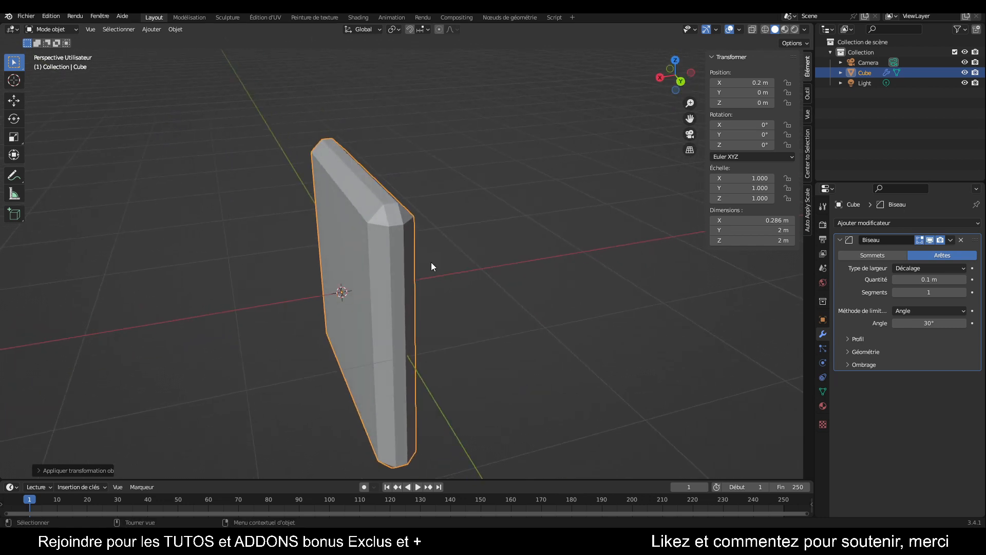
key(s)
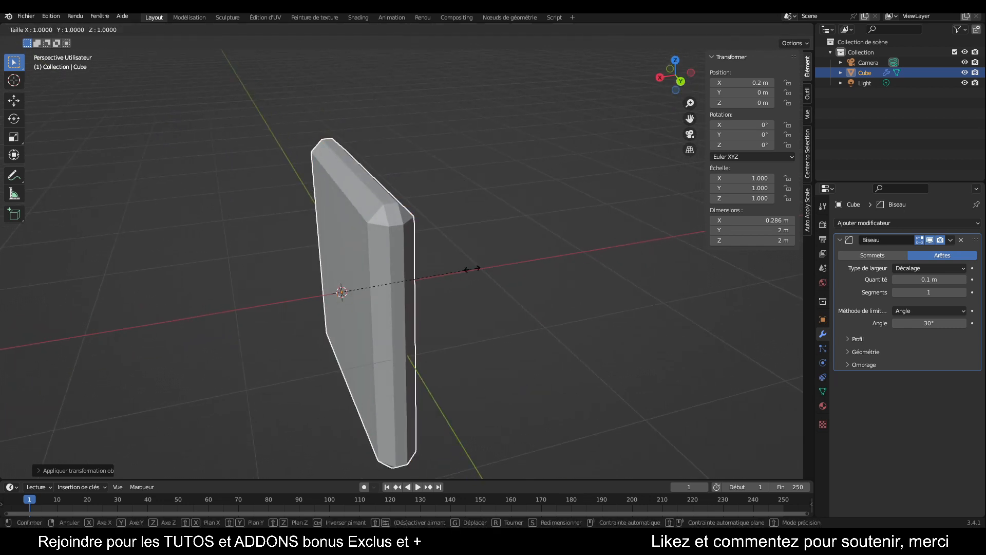
key(x)
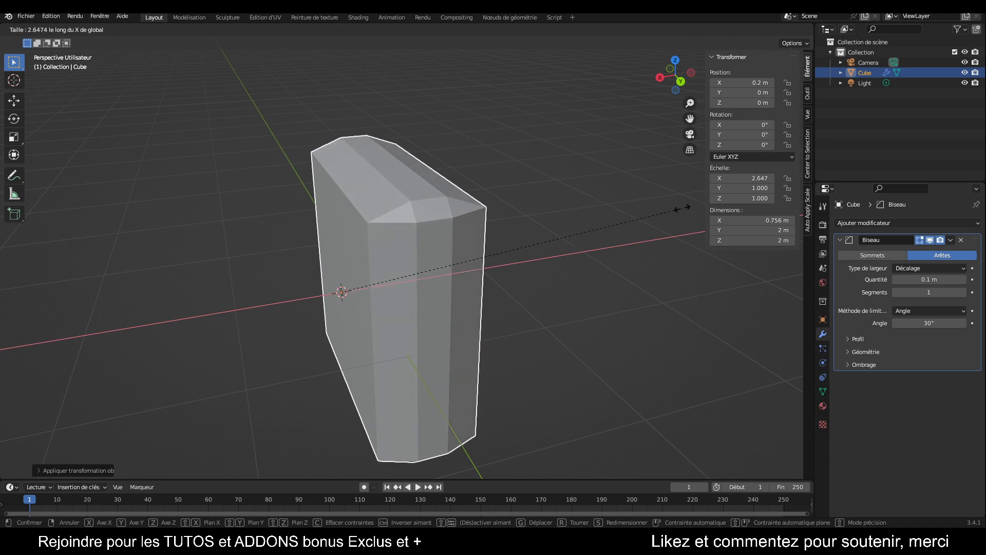
click(707, 194)
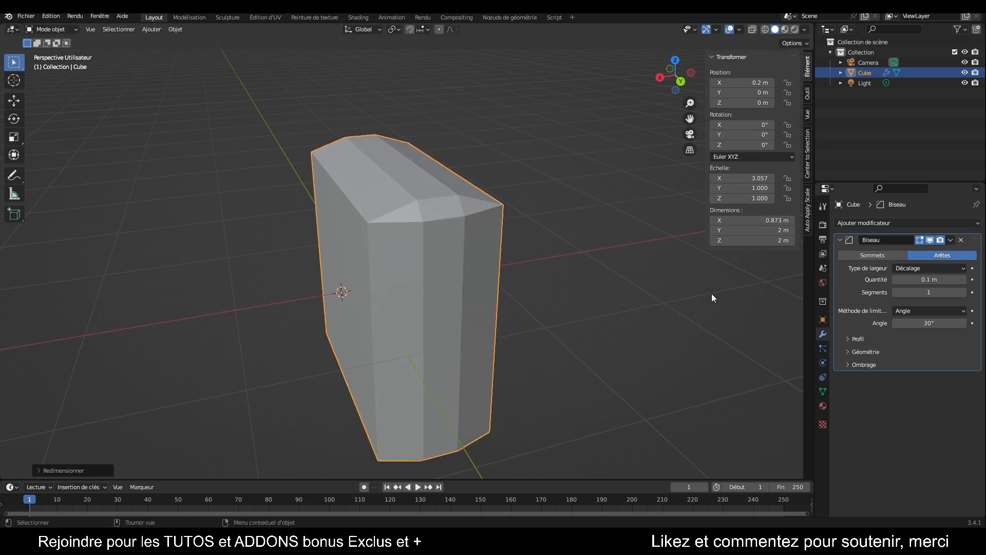
Apply the scale (Échelle) of the widened cube to correct its stretched bevel.
key(ctrl+a)
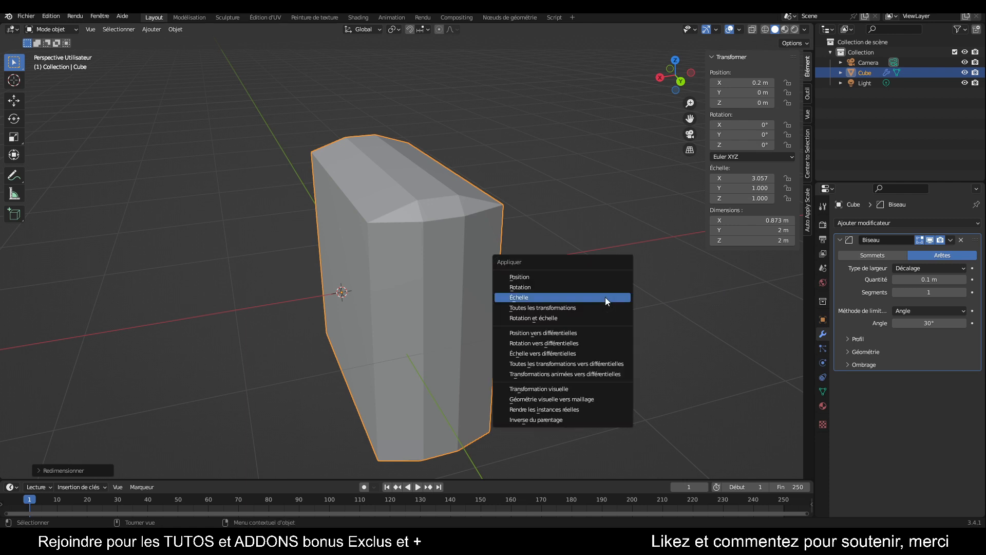
click(605, 298)
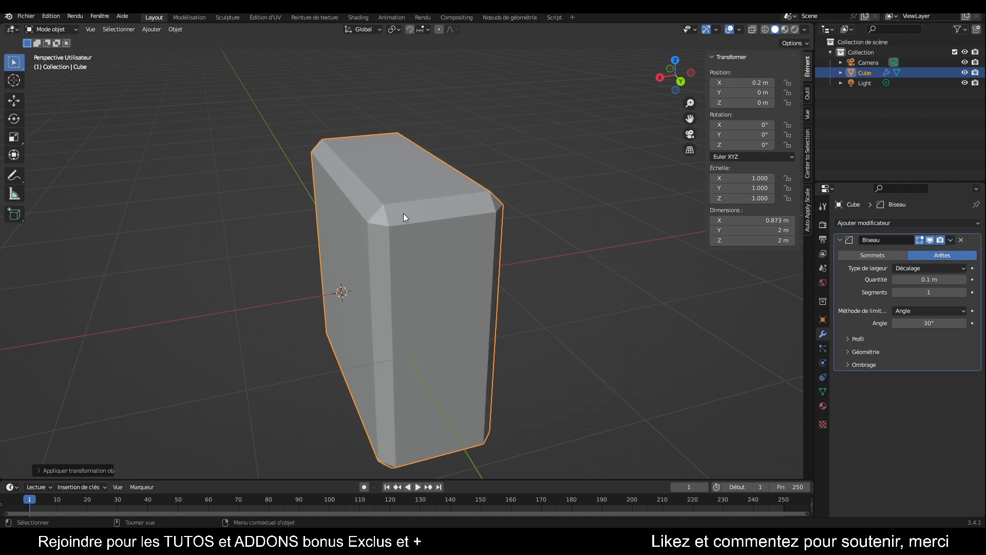
drag(691, 80, 722, 82)
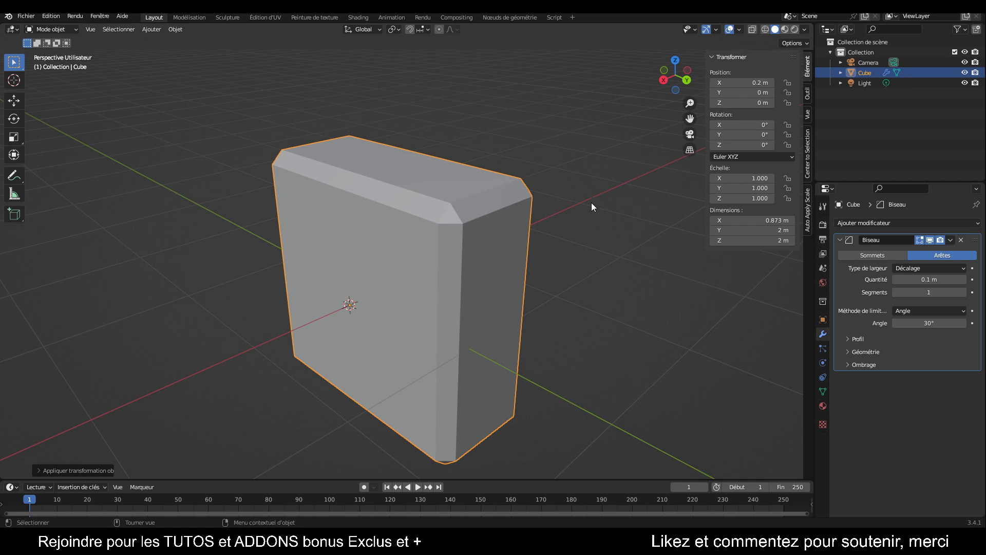
Enable Auto Apply Scale and stretch the cube along the global X axis by a factor of about 5.25.
click(808, 218)
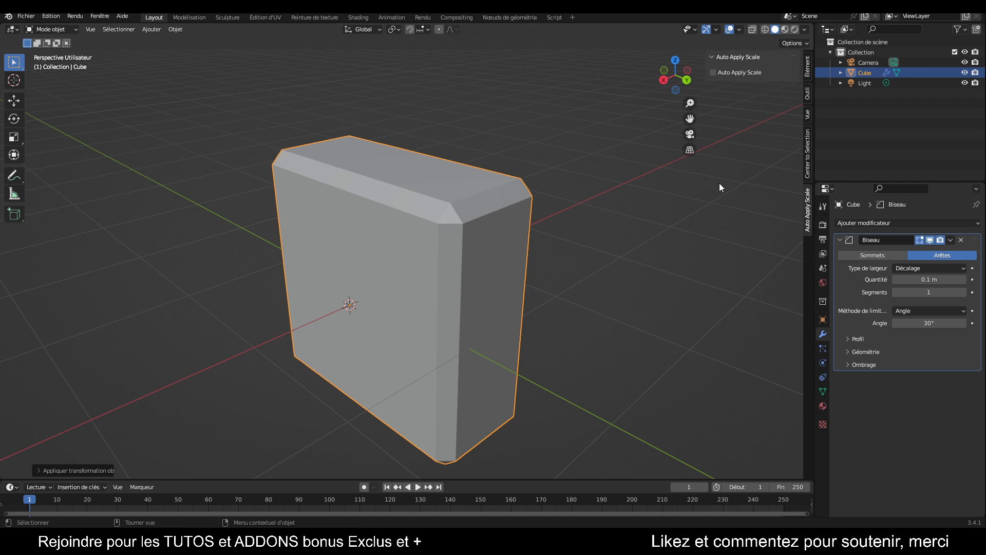
click(714, 73)
key(s)
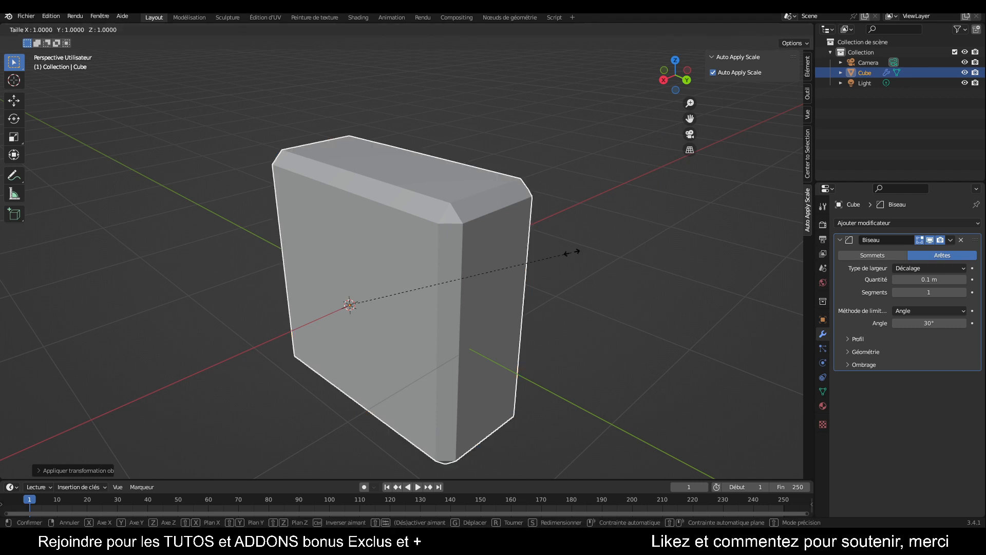
key(x)
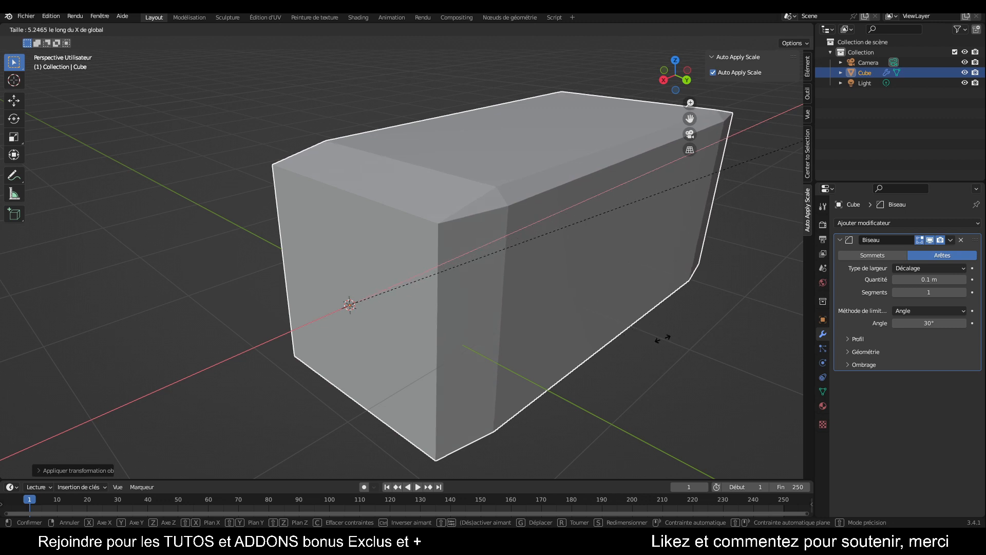
click(662, 339)
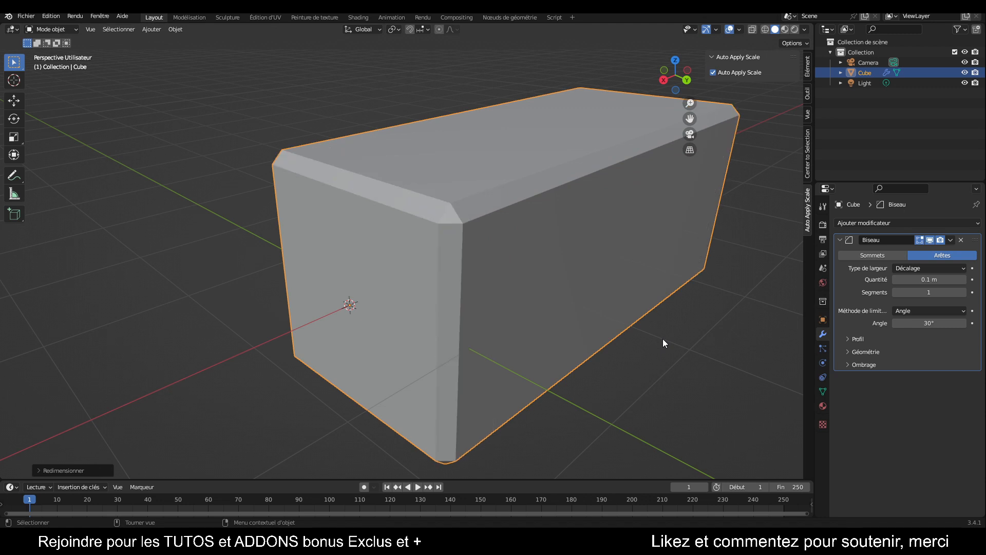
Shrink the stretched cube along the global X axis back to a slab.
key(s)
key(x)
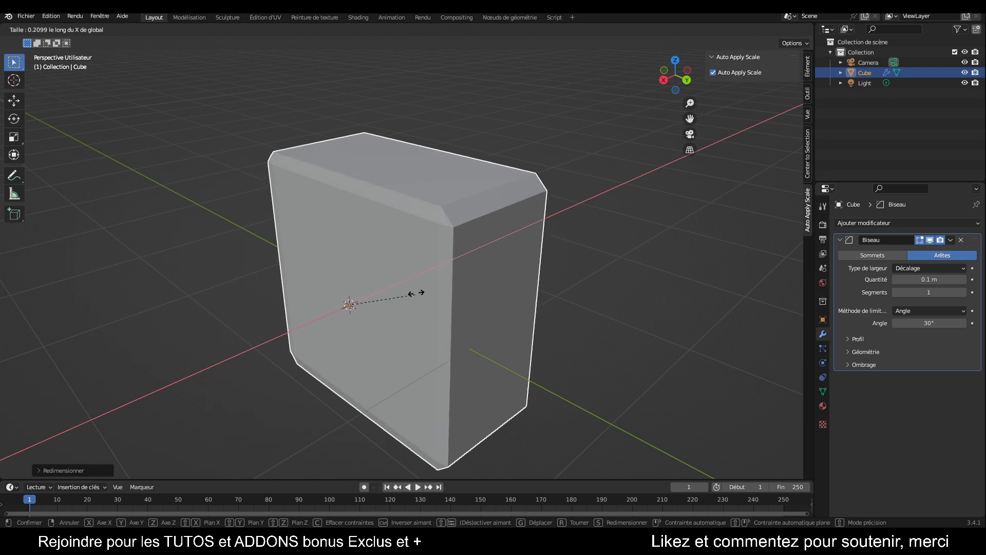
click(395, 334)
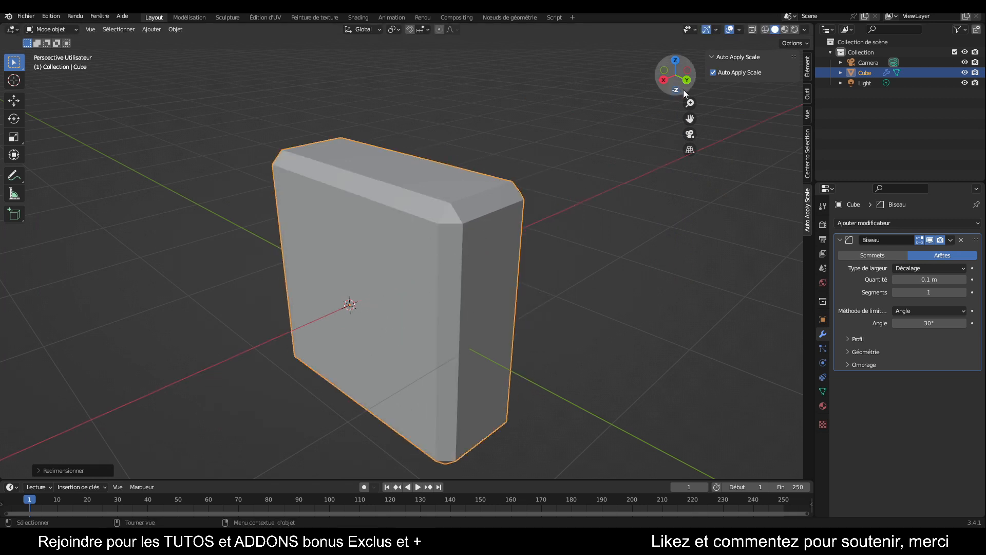
Stretch the slab along the global X axis into a long beam.
drag(686, 90, 689, 123)
key(s)
key(x)
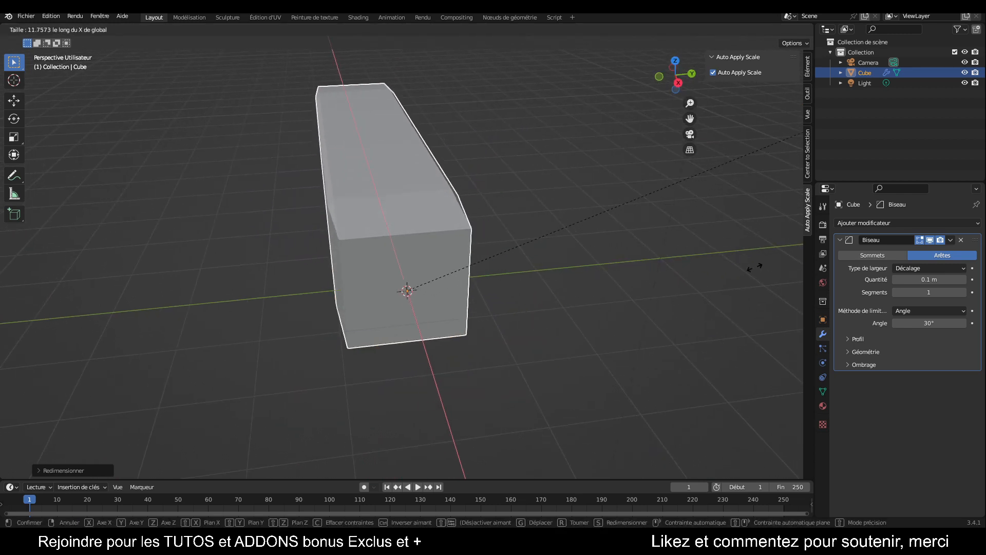
click(90, 186)
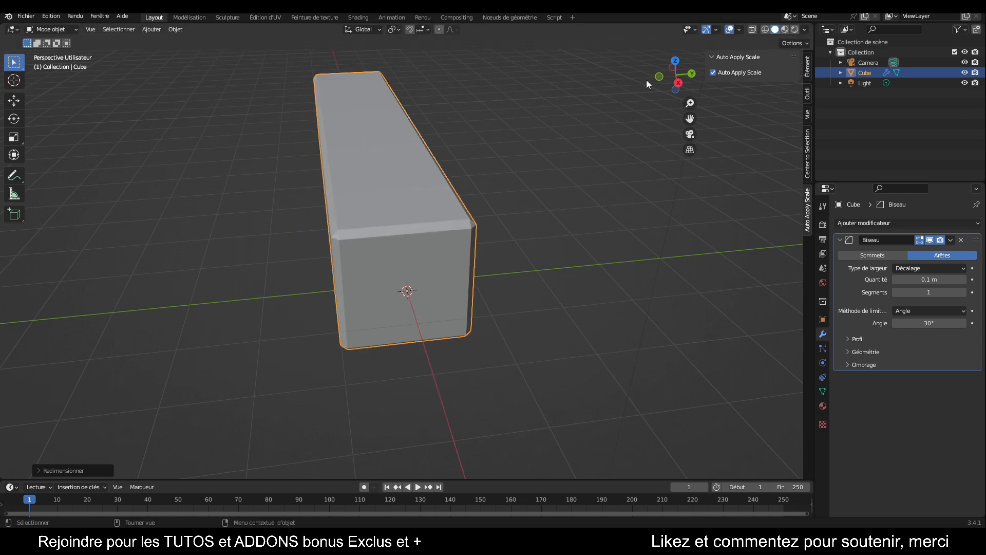
Set the bevel amount (Quantité) to 0.06 m and shrink the beam along the global X axis into a slab.
drag(687, 87, 823, 145)
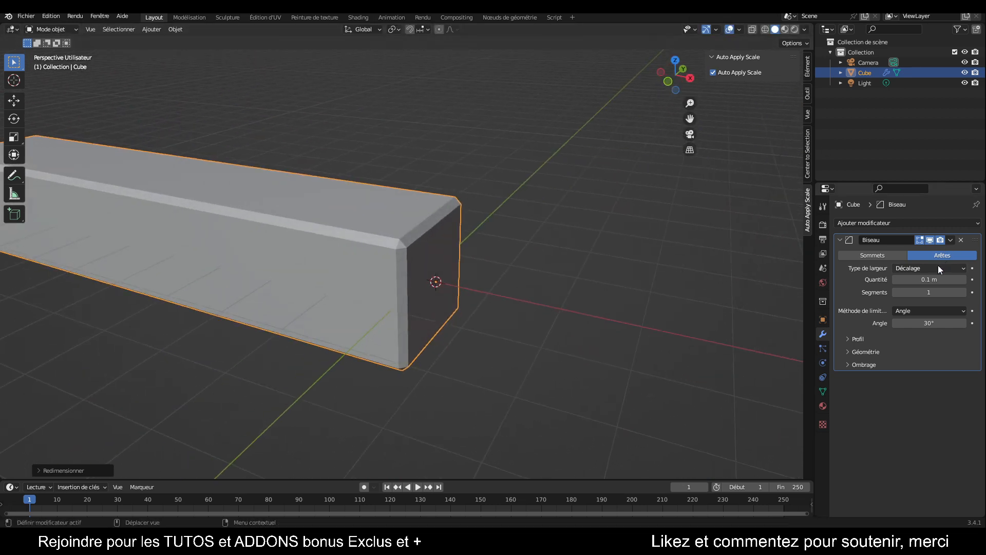
drag(929, 279, 914, 279)
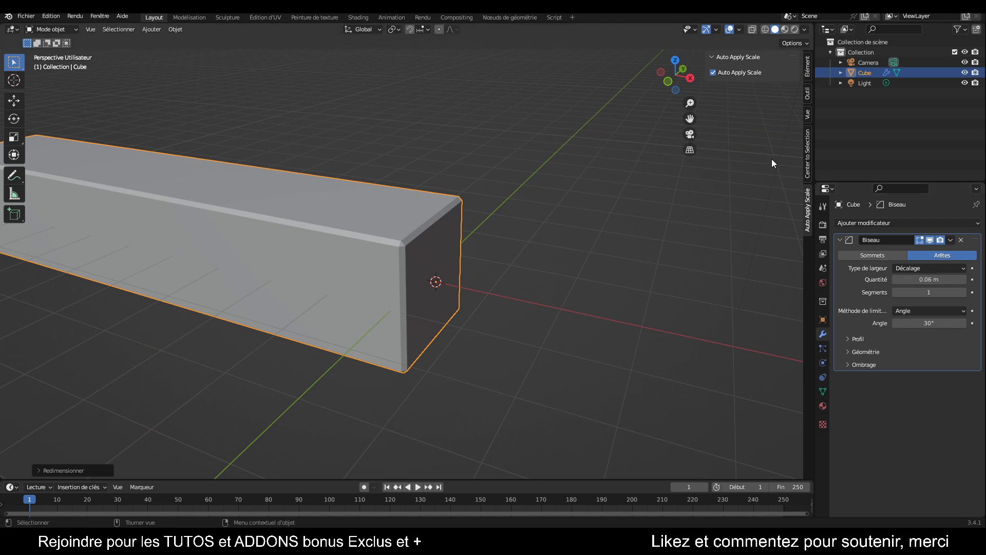
drag(687, 89, 583, 300)
key(s)
key(x)
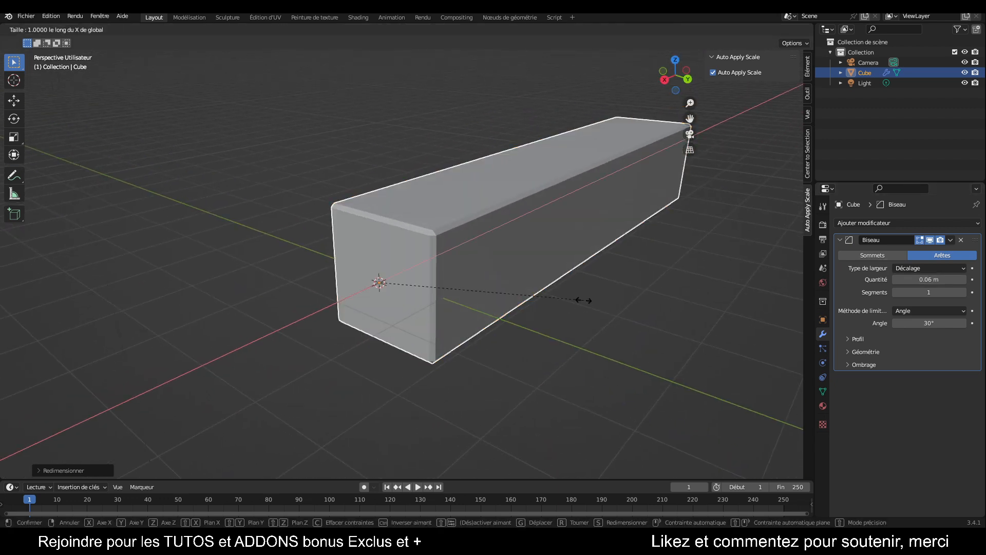
click(386, 294)
Stretch the slab along the global X axis by a factor of about 5.06 into a wide block.
drag(689, 104, 668, 88)
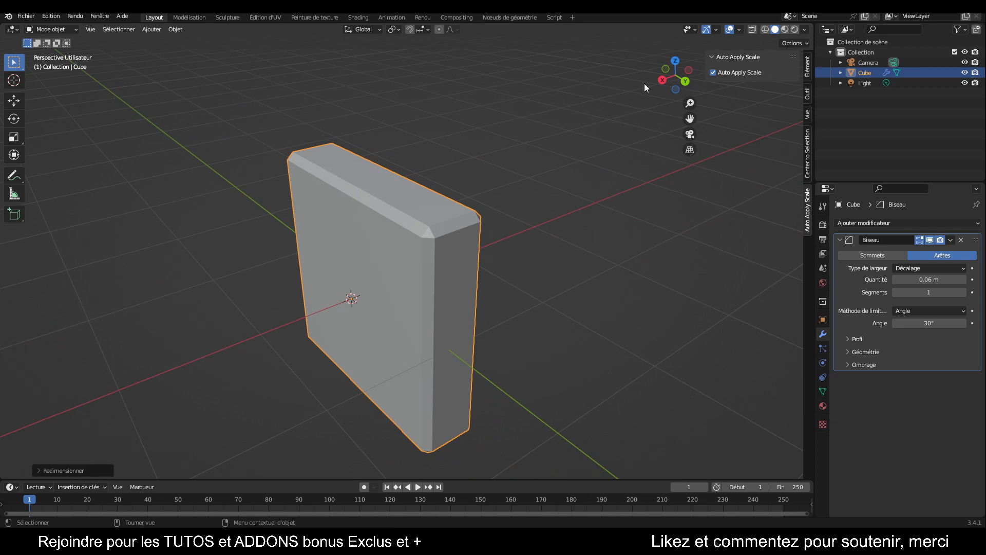
drag(676, 77, 572, 81)
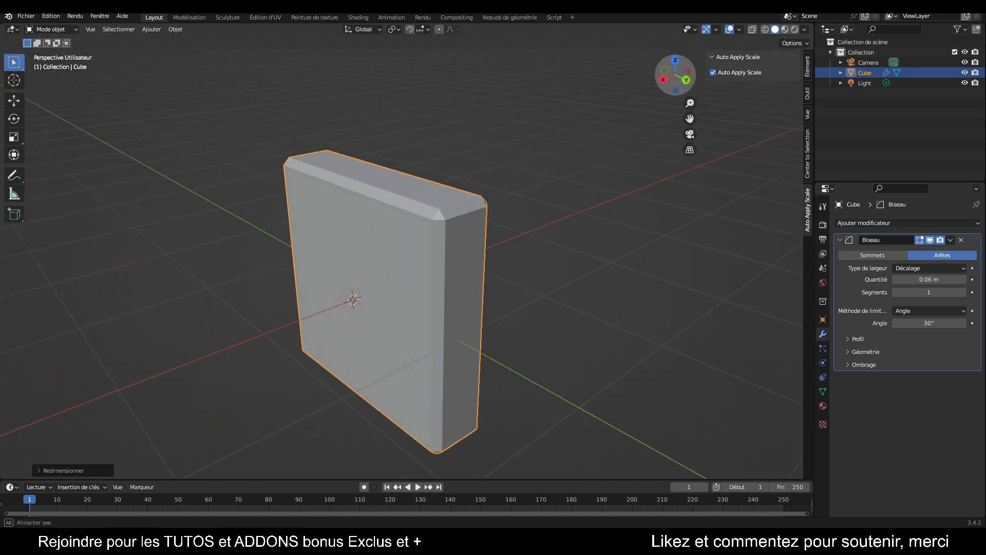
key(s)
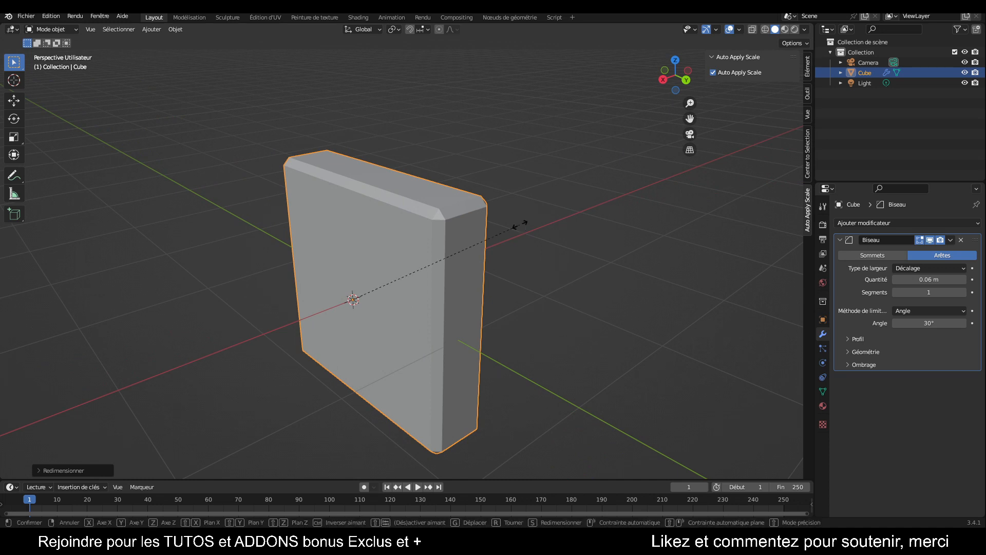
key(x)
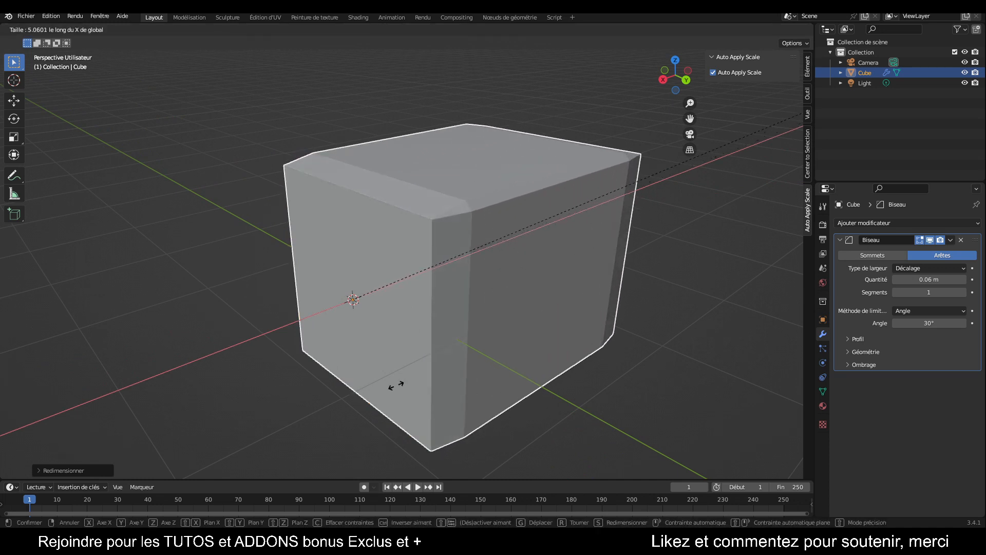
click(398, 389)
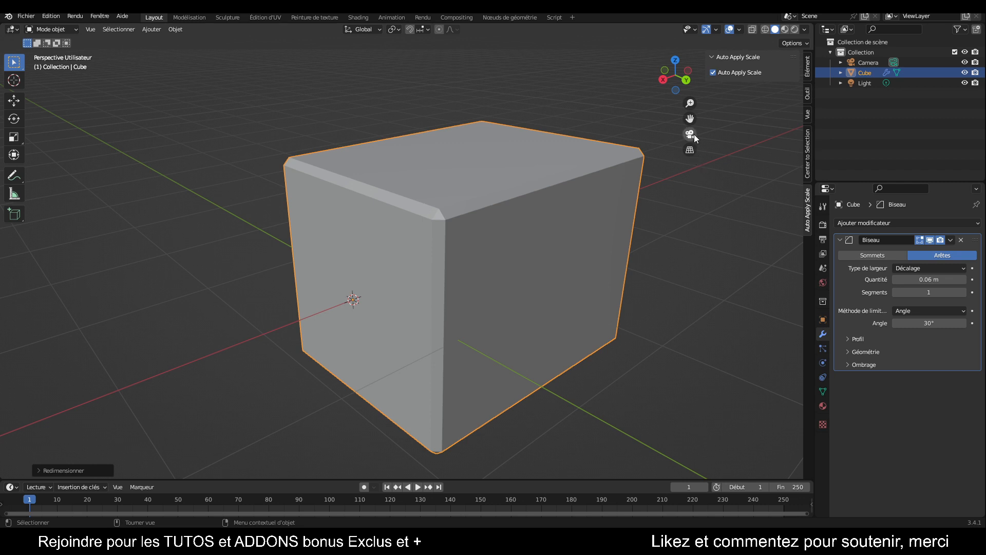
Shrink the wide block along the global X axis into a thin slab.
mouse_move(683, 89)
mouse_down()
mouse_move(673, 90)
mouse_move(682, 88)
mouse_up()
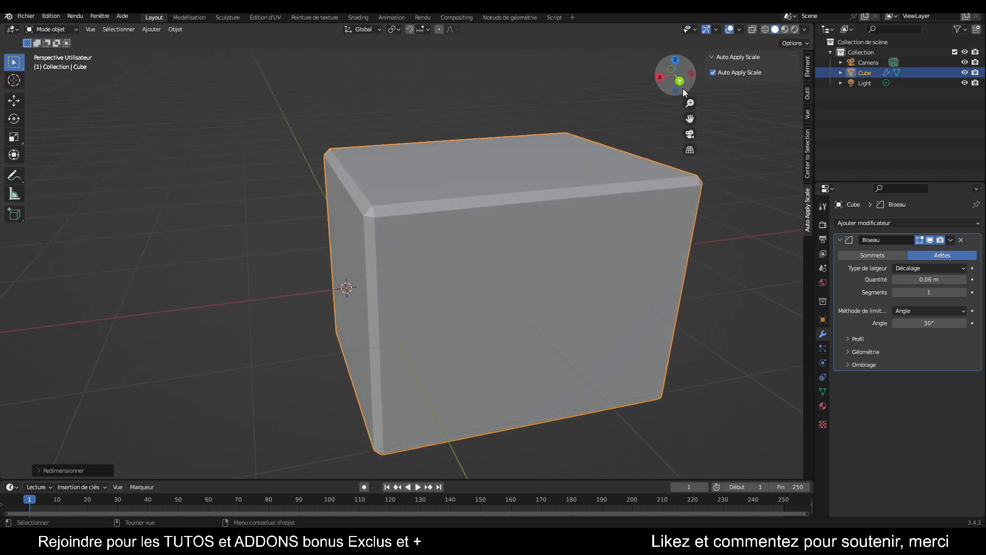
key(s)
key(x)
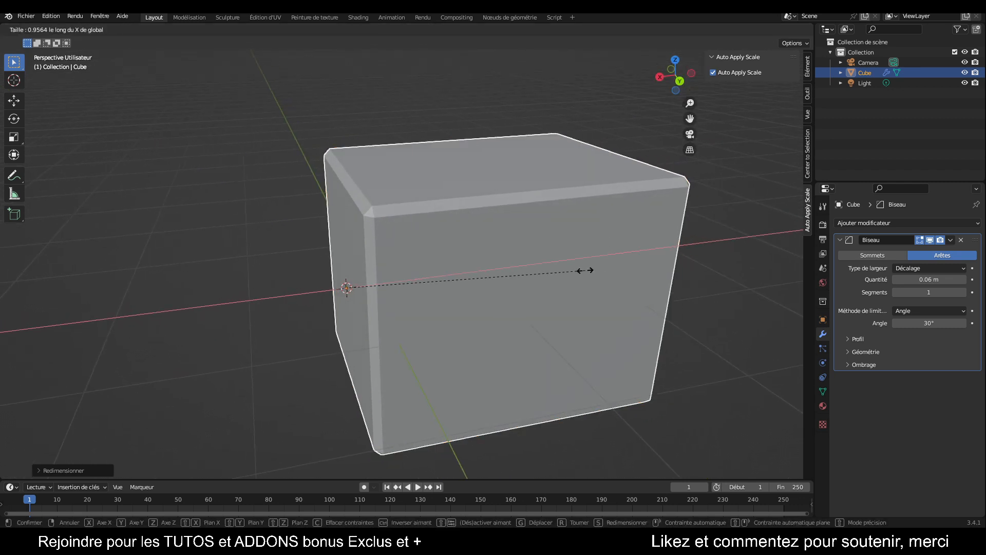
click(386, 297)
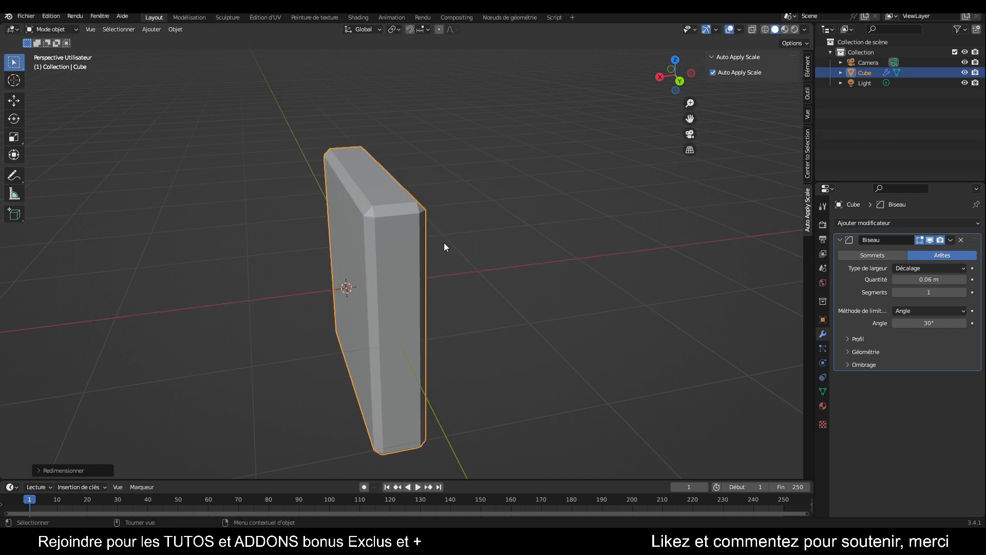